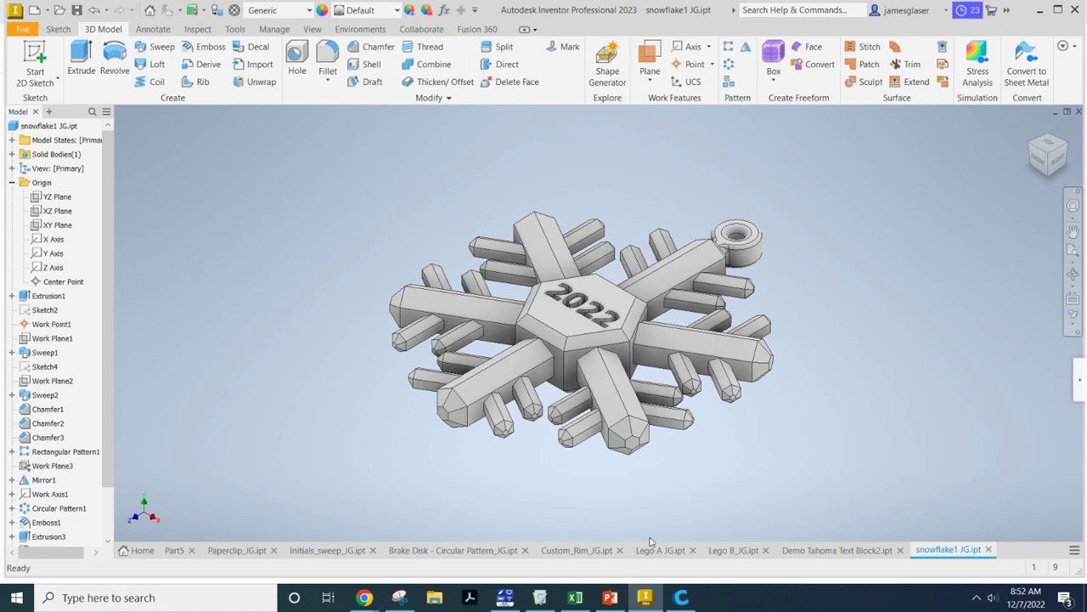
- Switch to Cura, dismiss its card ejection notification, and return to the snowflake part in Inventor
left_click(681, 597)
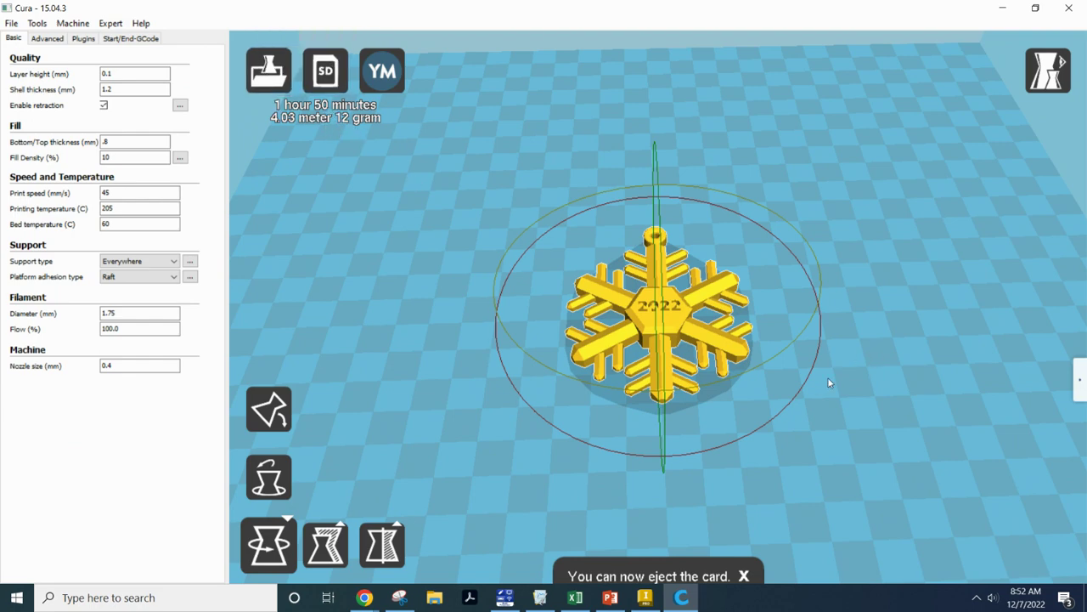
left_click(743, 576)
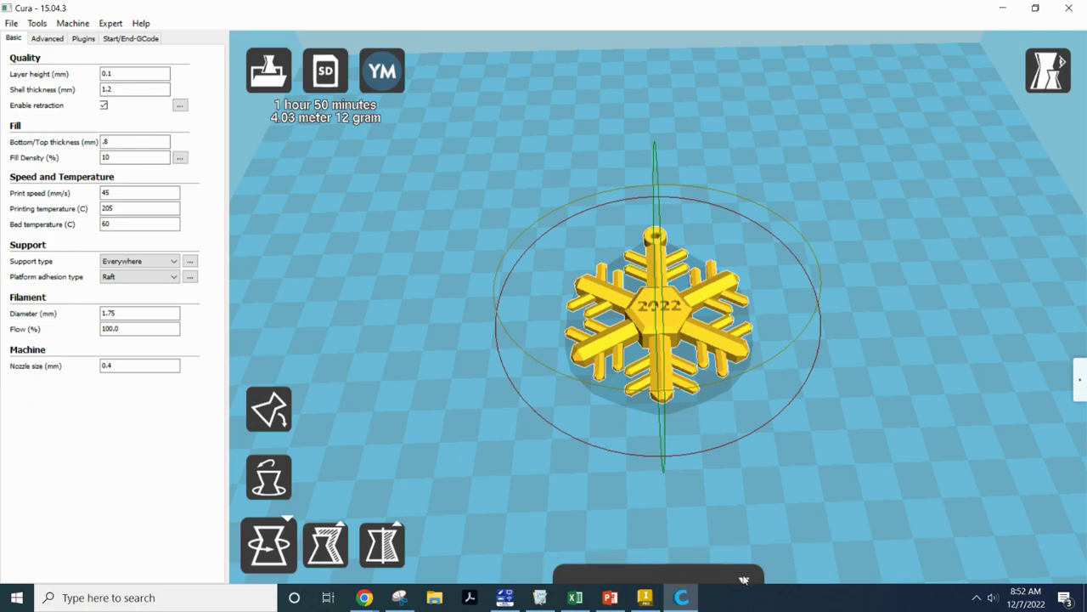
left_click(645, 597)
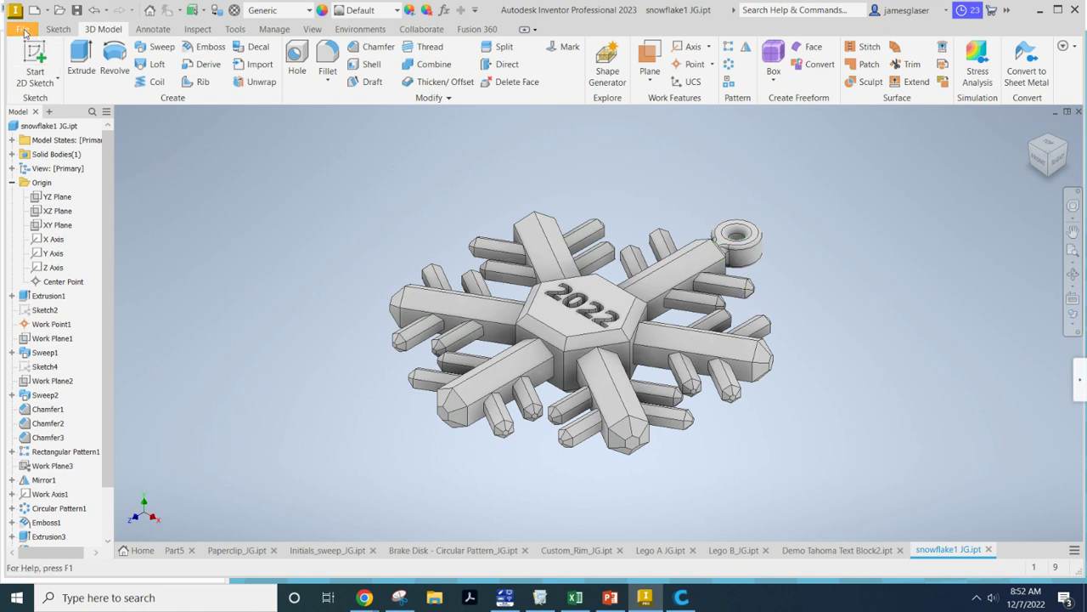
- Save the snowflake part and export it as the STL file snowflake1 JG.stl in the Inventor 2023 folder, replacing the existing file
left_click(75, 10)
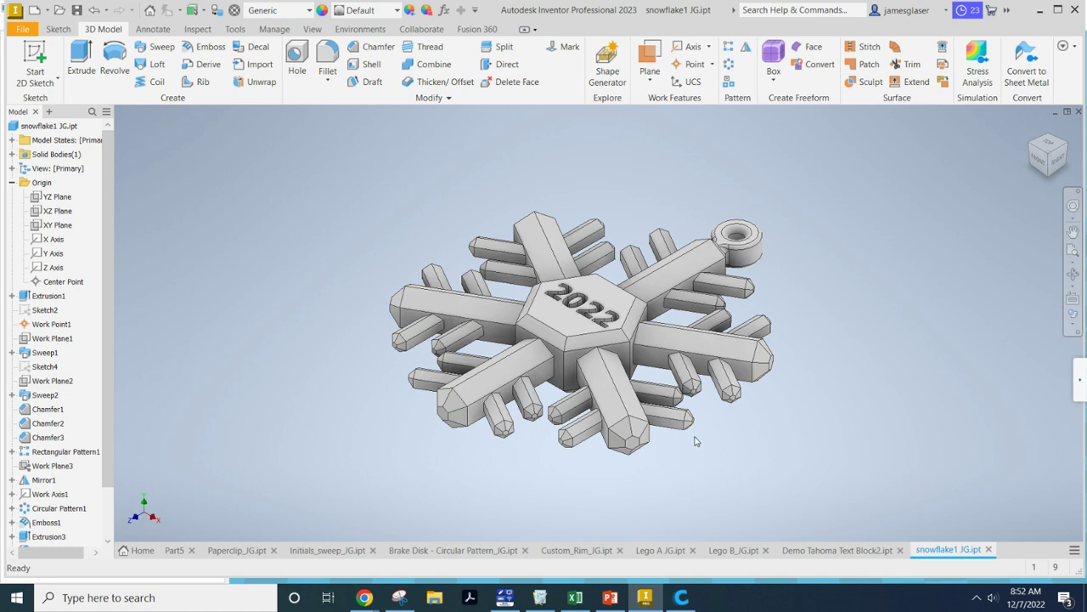
left_click(24, 31)
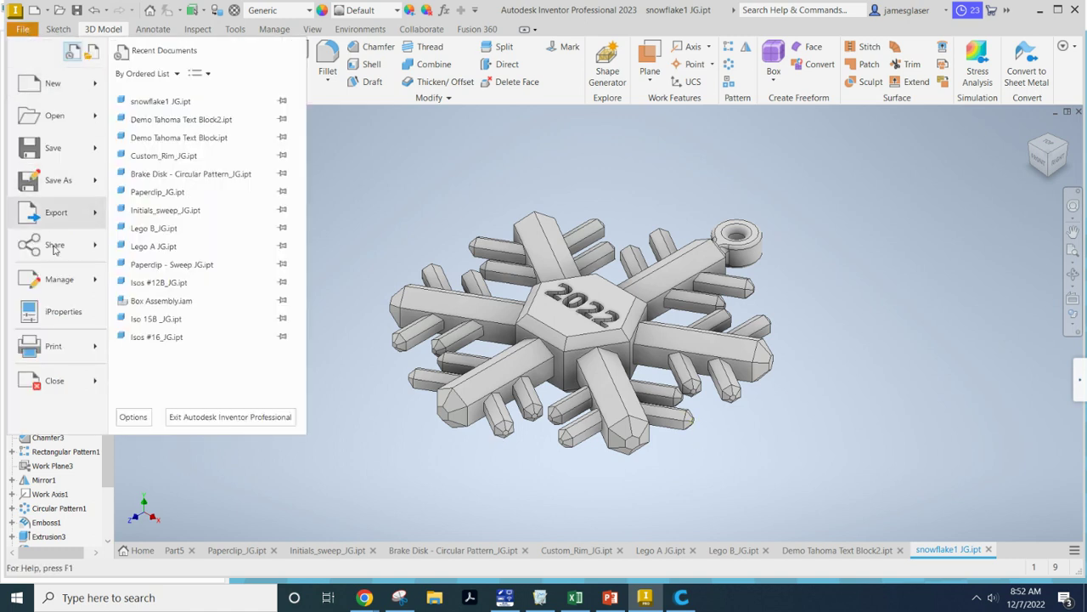
mouse_move(61, 212)
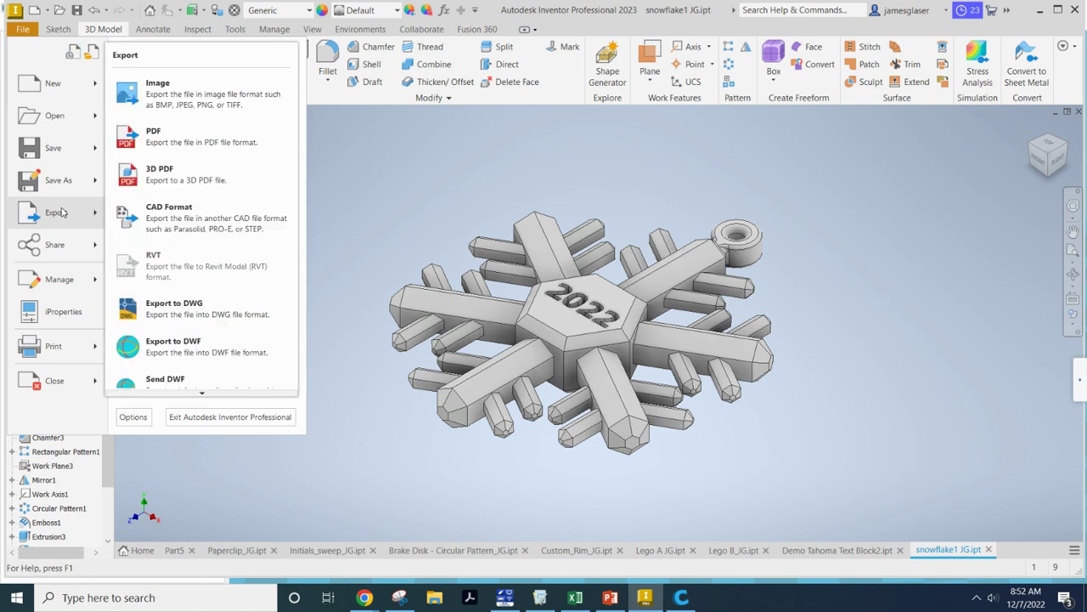
left_click(222, 228)
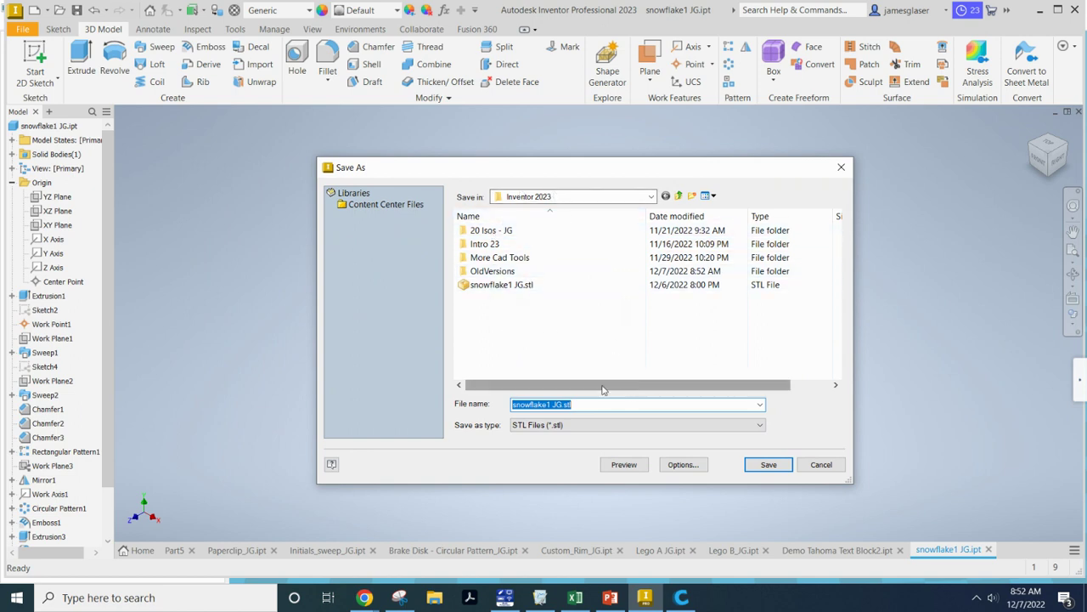
left_click(702, 424)
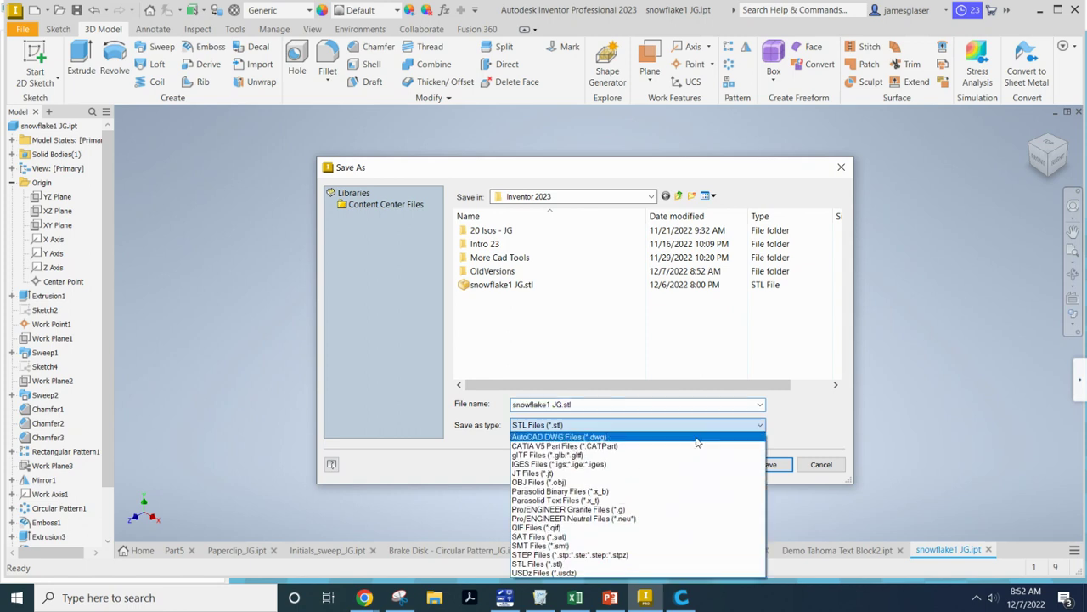
left_click(622, 564)
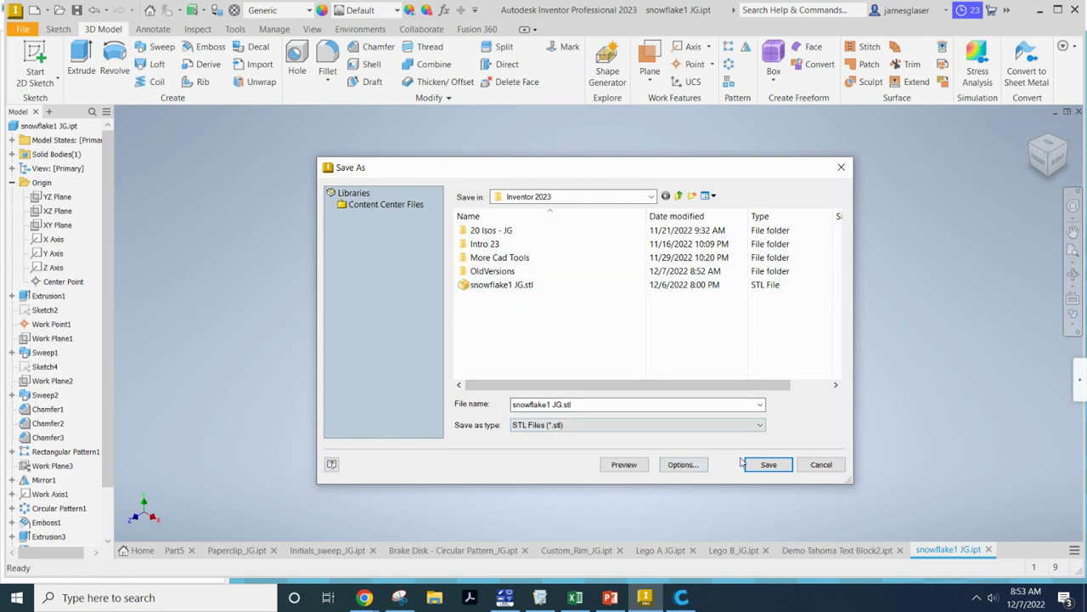
left_click(773, 466)
left_click(575, 300)
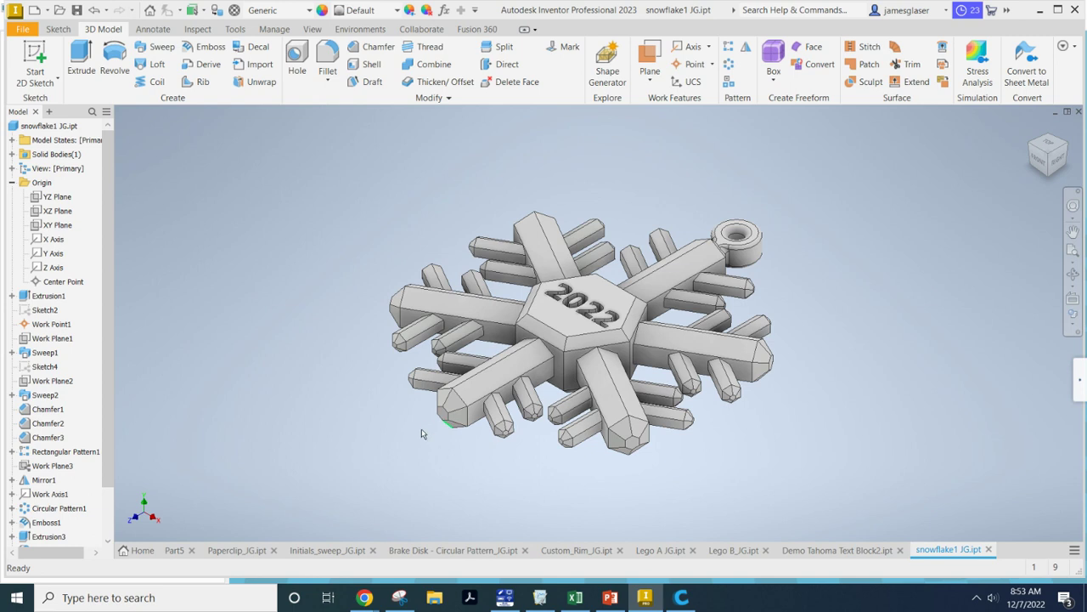
- Browse in File Explorer to the Inventor 2023 folder on drive D: and check the exported STL file
scroll(403, 340, "down", 2)
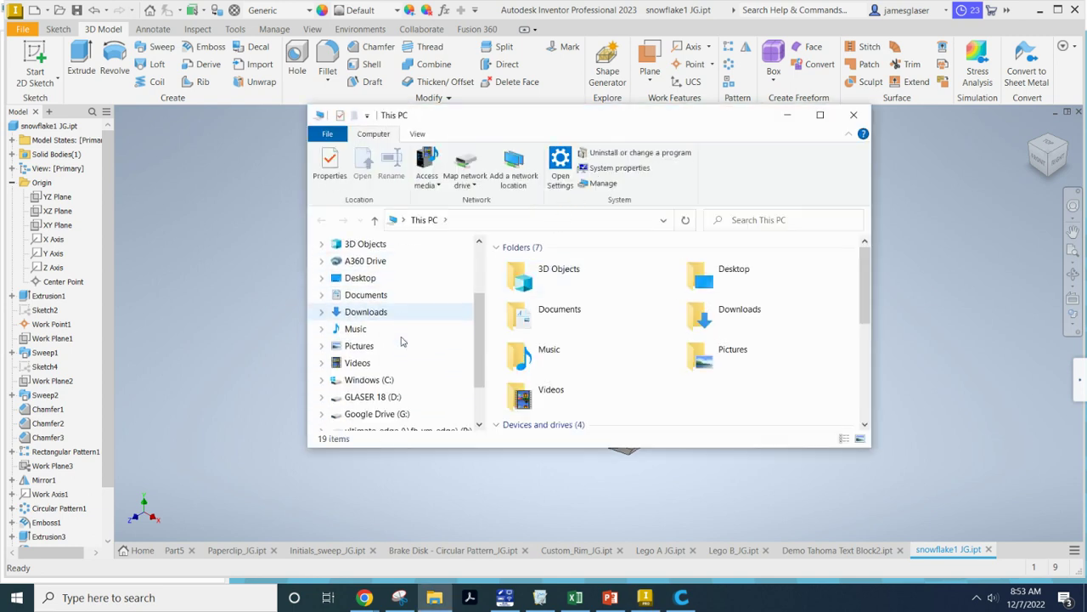
scroll(403, 340, "up", 3)
scroll(383, 345, "down", 3)
left_click(387, 382)
scroll(596, 340, "down", 3)
scroll(595, 337, "down", 1)
double_click(586, 368)
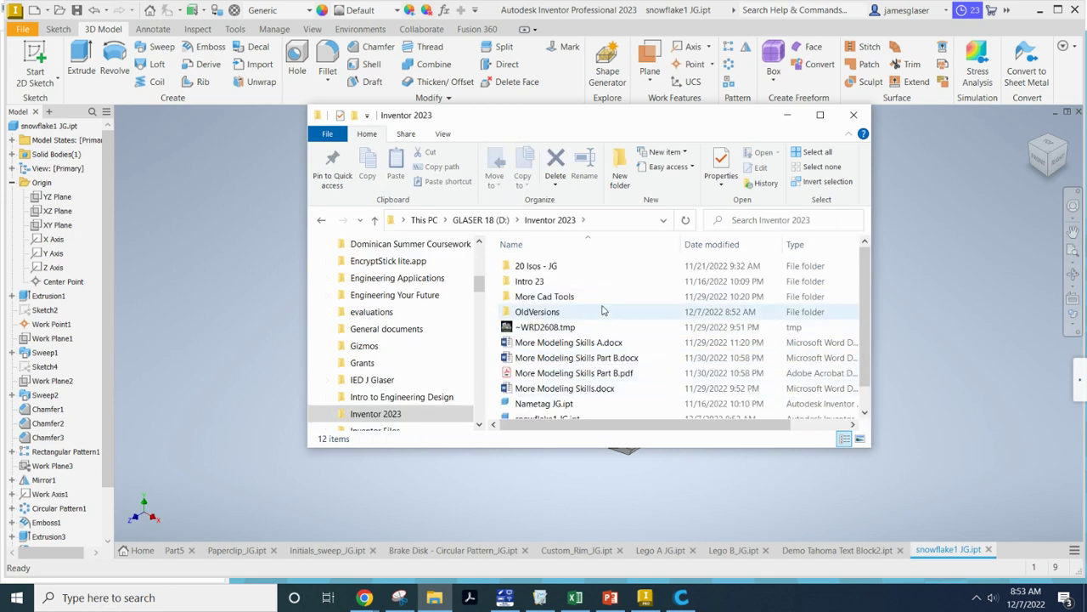
scroll(603, 311, "down", 1)
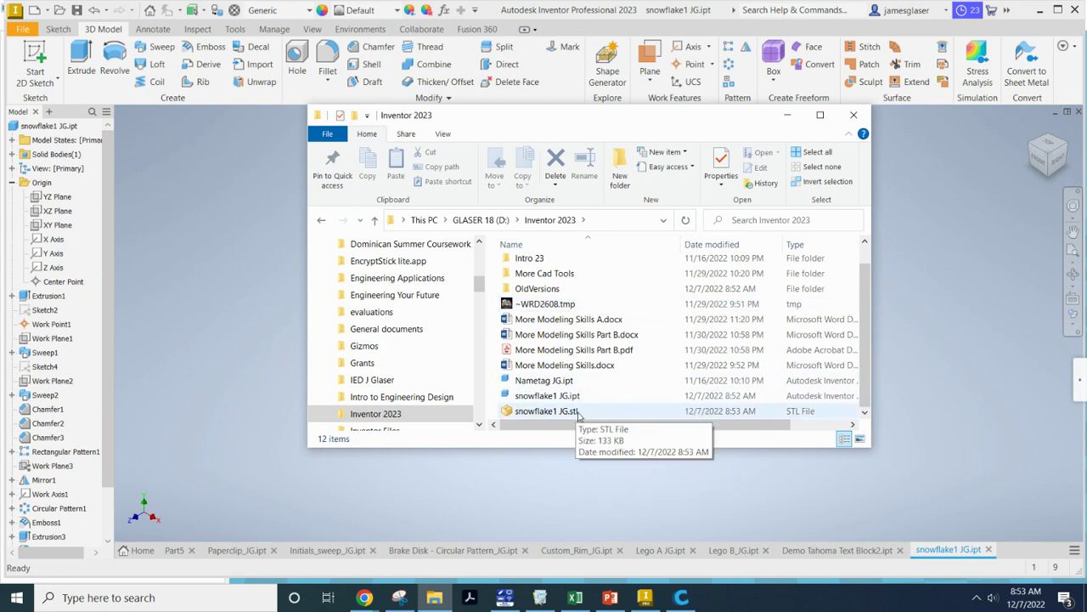
- Minimize the File Explorer, Inventor and Cura windows and open the IIIP slicer
left_click(789, 116)
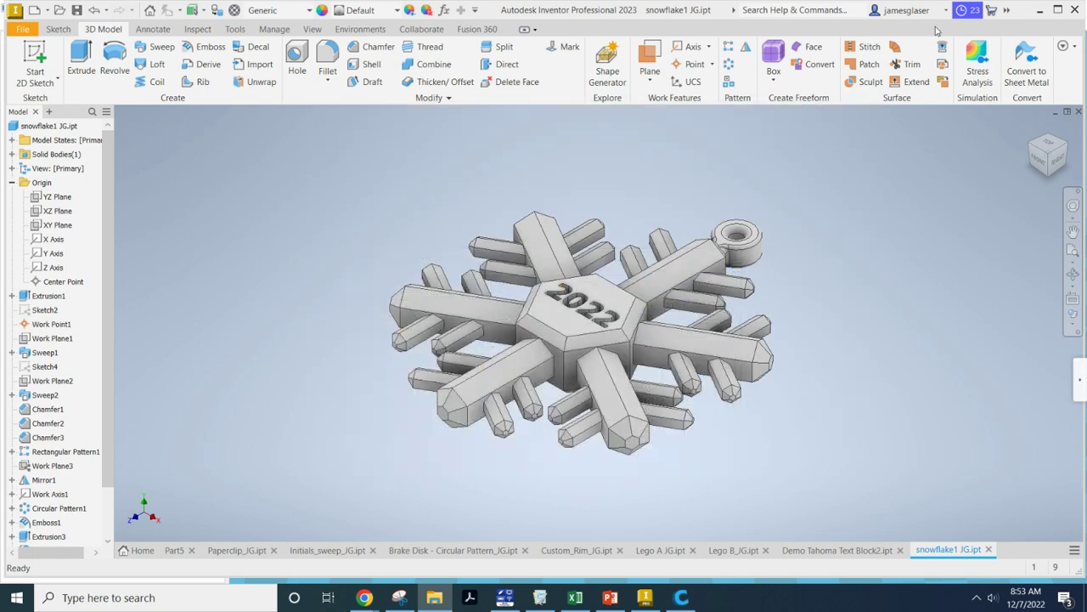
left_click(1040, 12)
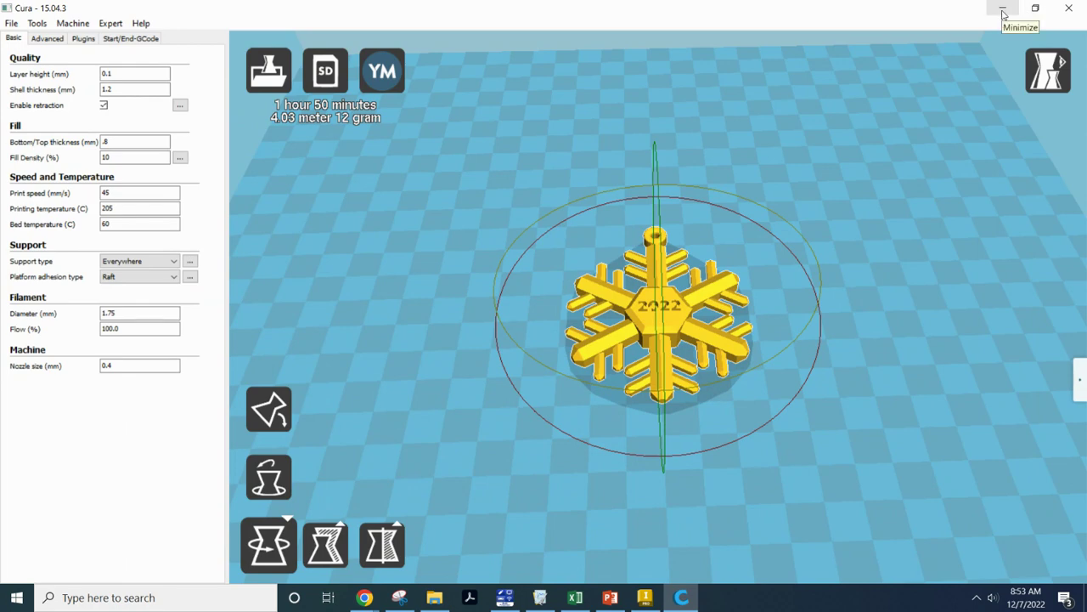
left_click(1003, 10)
left_click(1003, 10)
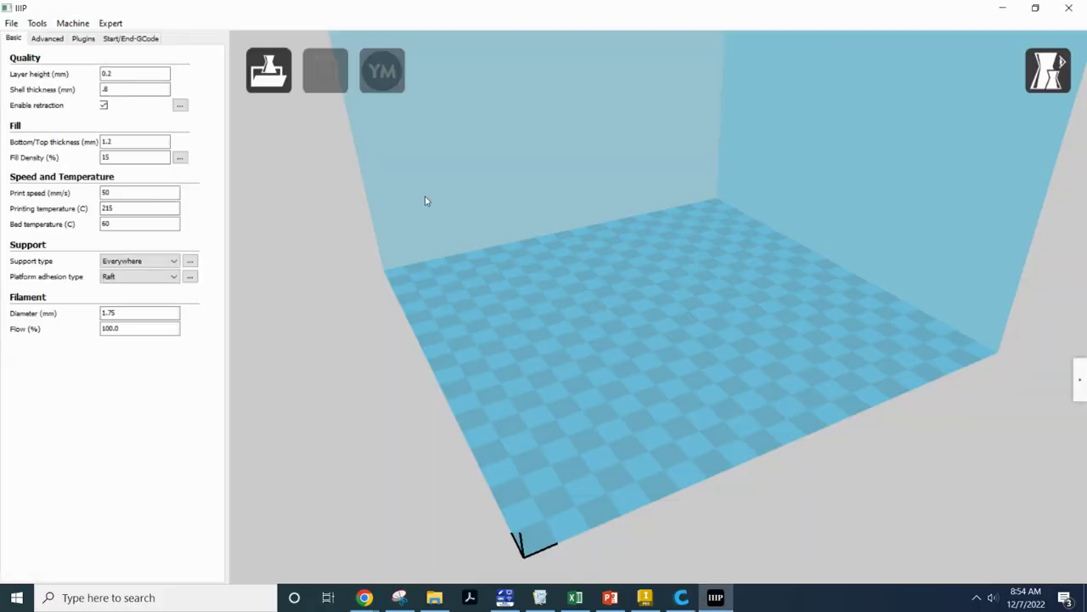
- Load the model snowflake1 JG.stl from the Inventor 2023 folder onto the build plate
left_click(268, 74)
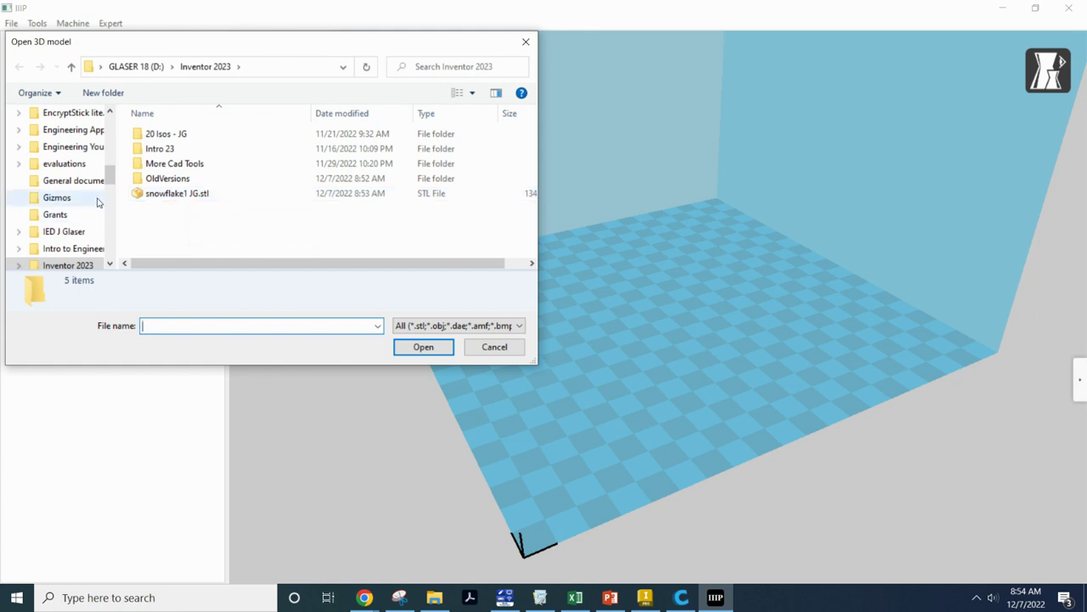
left_click_drag(109, 174, 107, 160)
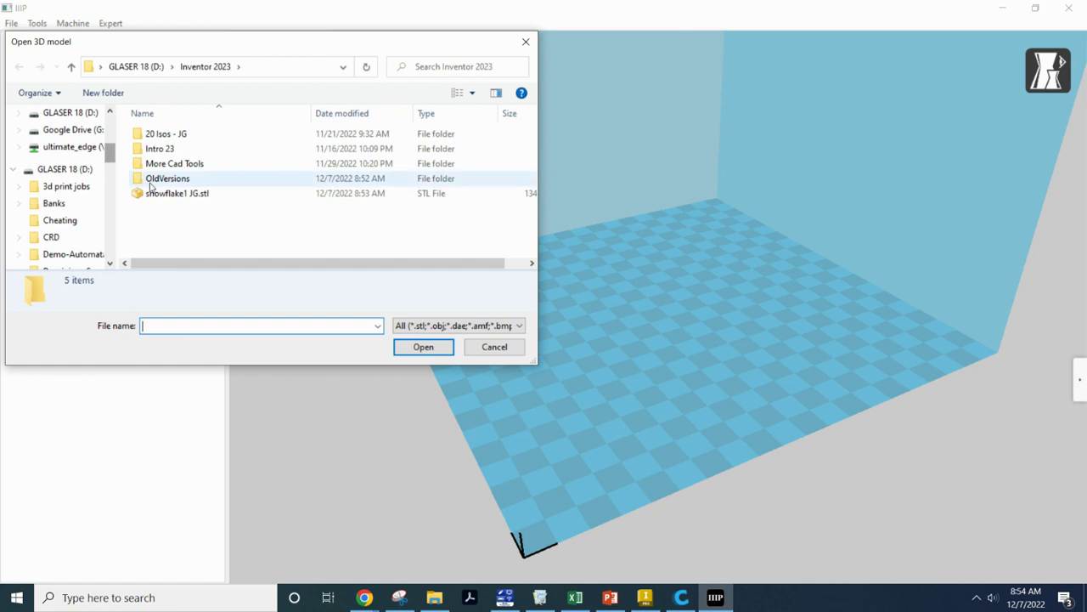
double_click(180, 198)
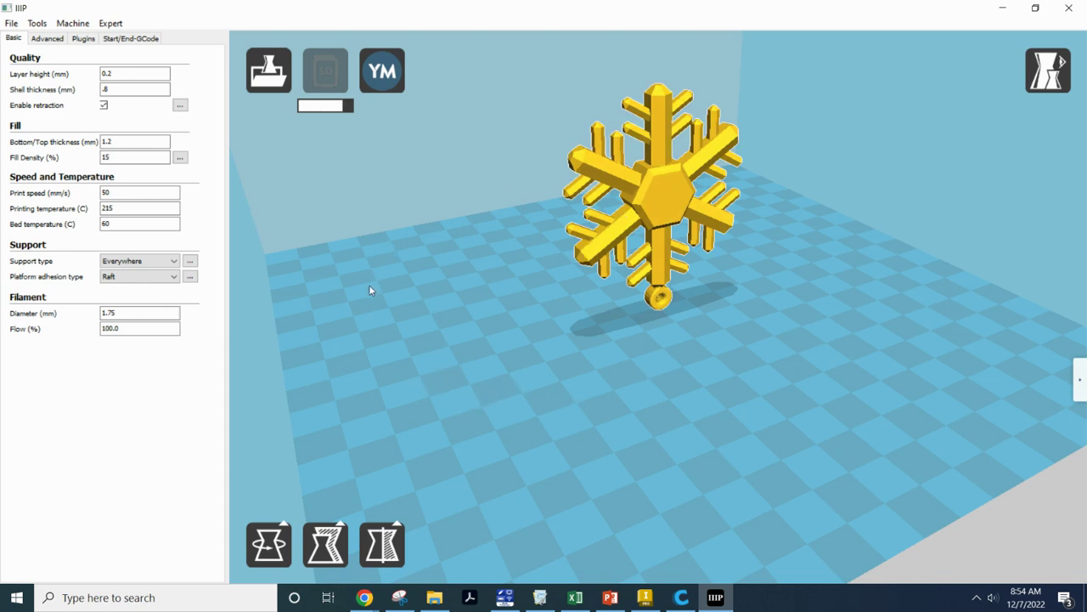
- Rotate the snowflake model so that it lies flat on the build plate with the 2022 text facing up
left_click(535, 334)
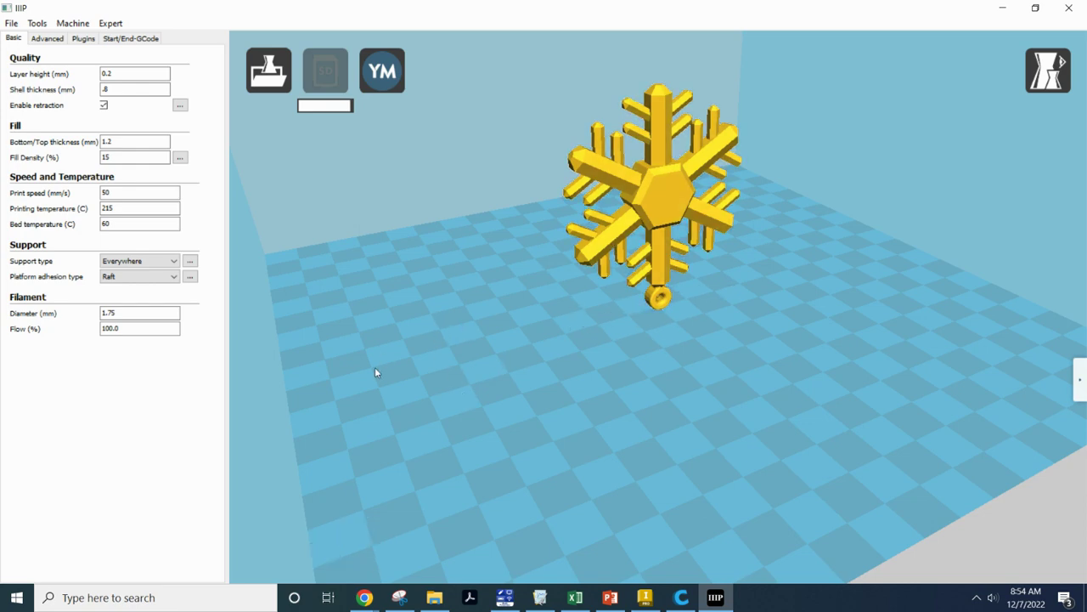
right_click_drag(385, 350, 696, 332)
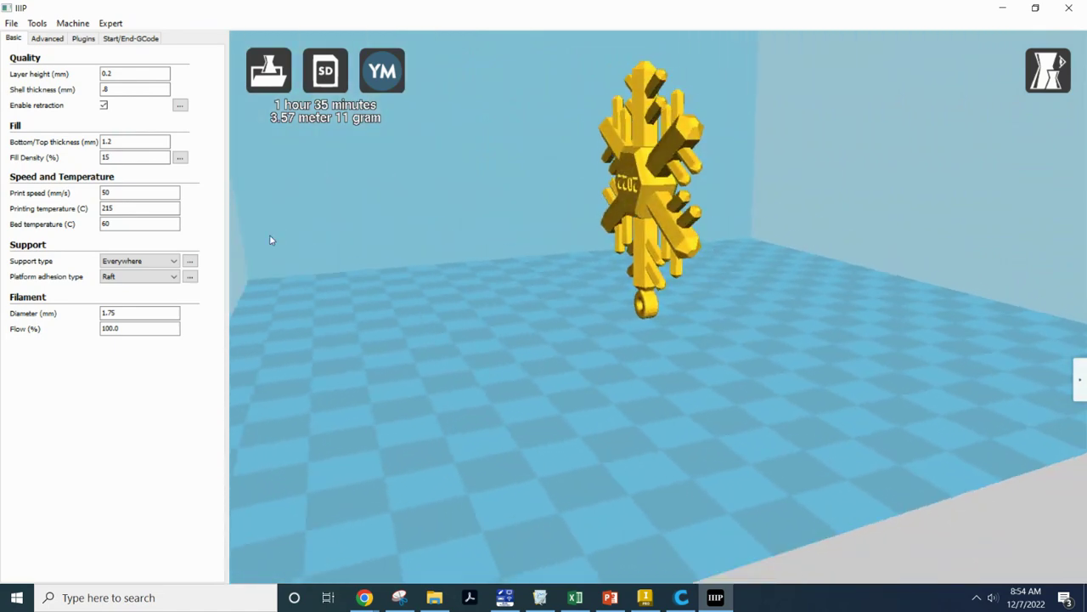
left_click(660, 180)
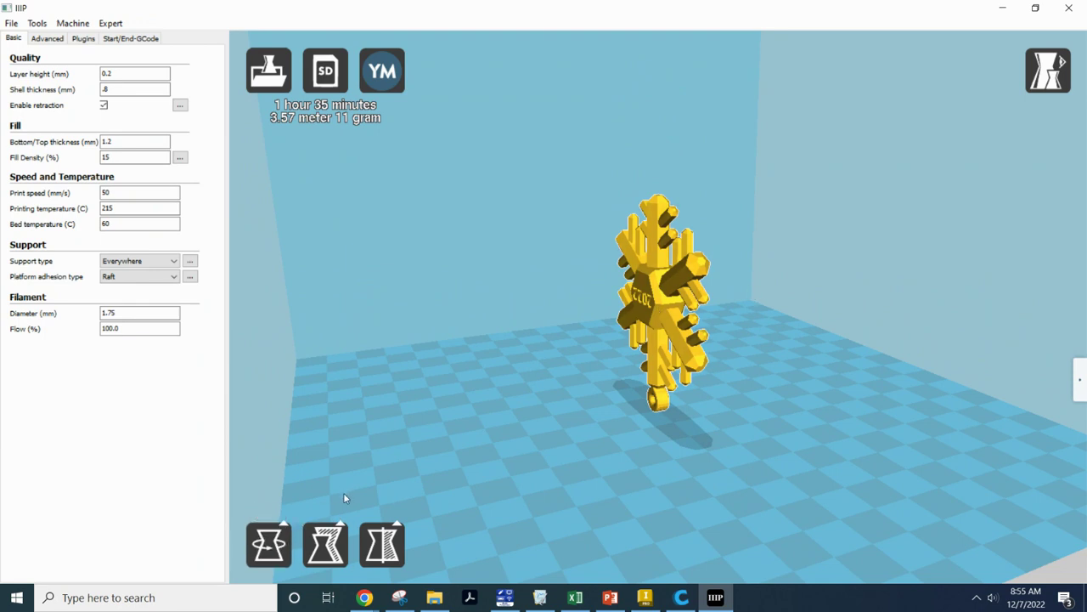
left_click(270, 554)
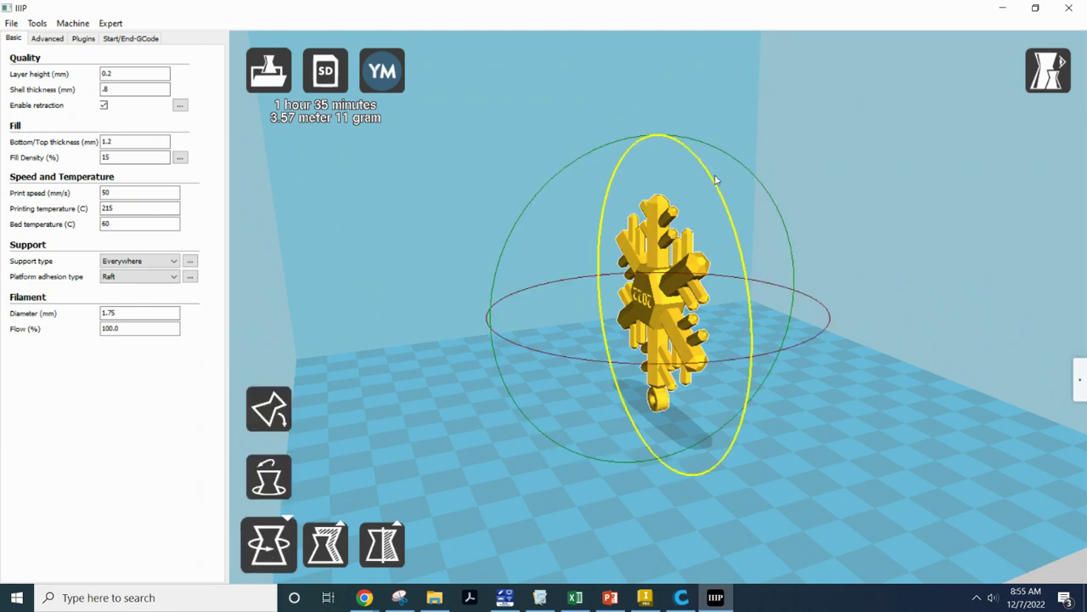
left_click_drag(736, 161, 794, 368)
right_click_drag(834, 362, 823, 413)
left_click_drag(822, 414, 828, 348)
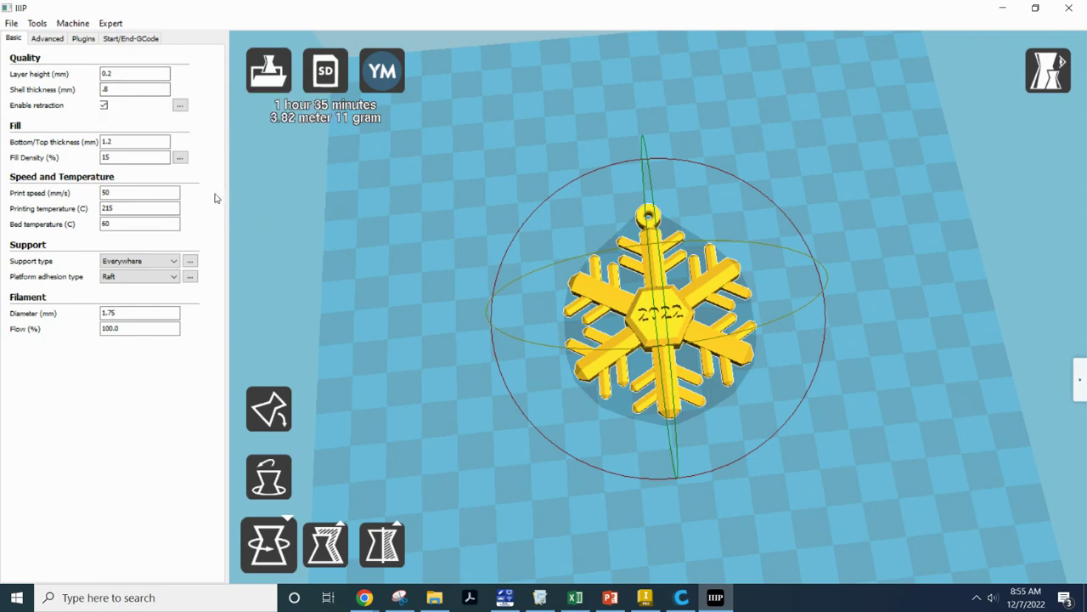
- Check the fill density, choose Everywhere as the support type, and review the expert support settings without changing them
mouse_move(127, 143)
left_click(124, 157)
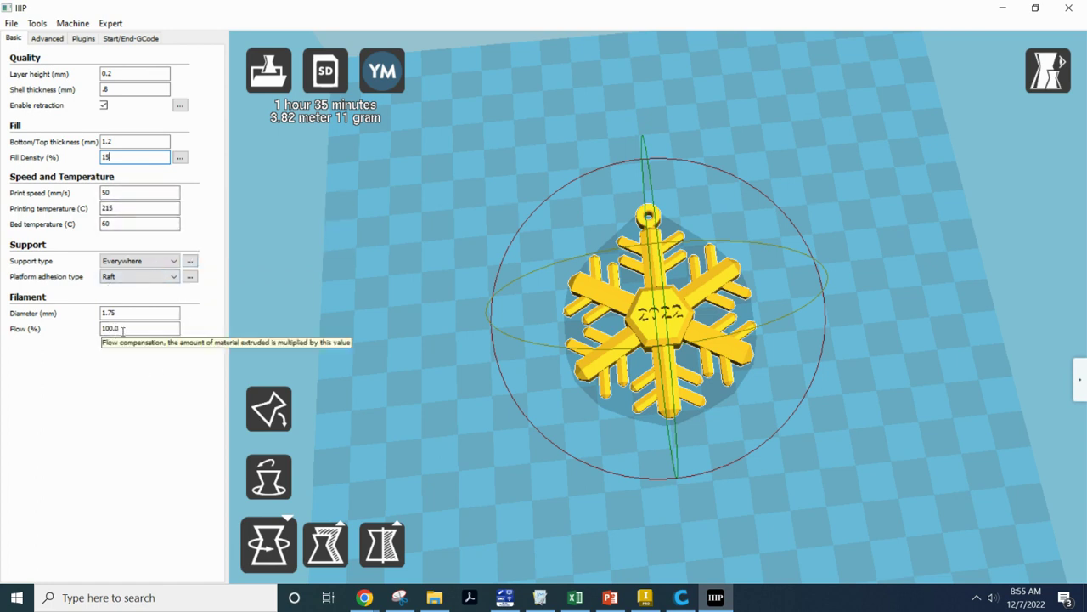
left_click(174, 263)
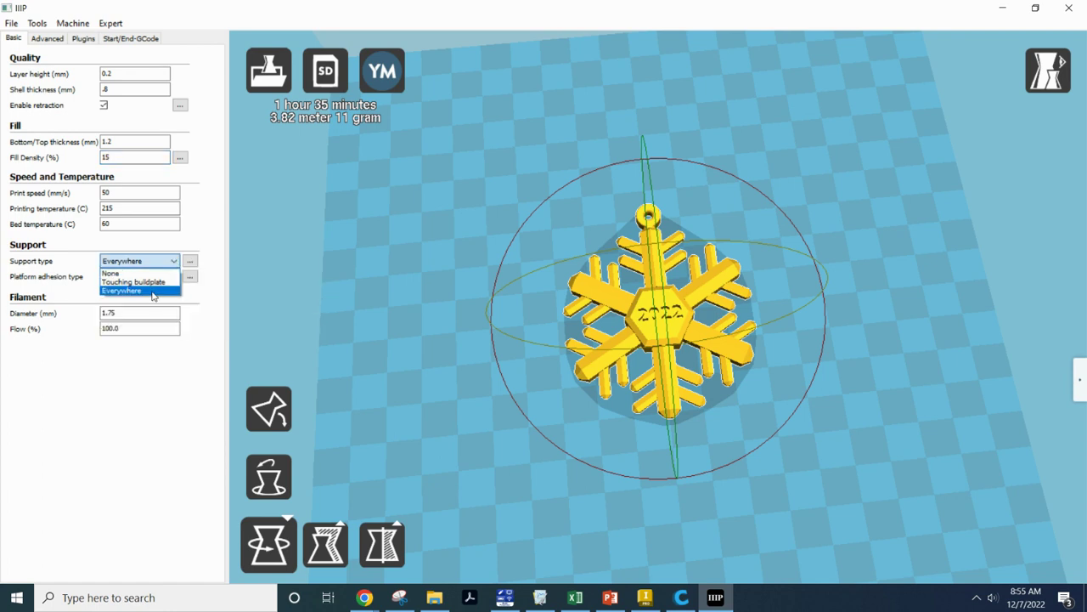
left_click(153, 291)
left_click(190, 262)
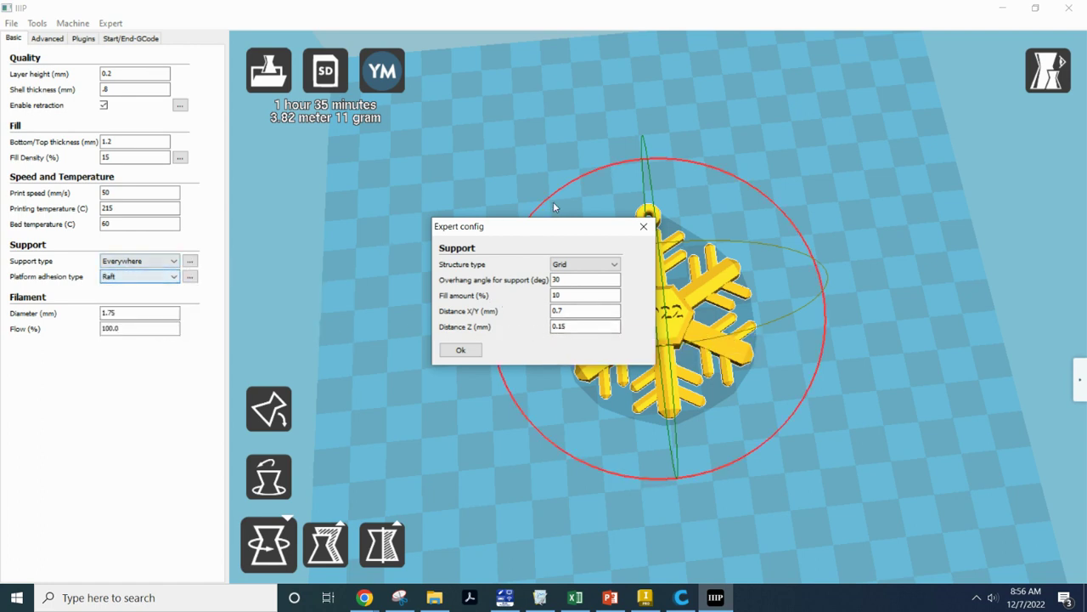
left_click(643, 226)
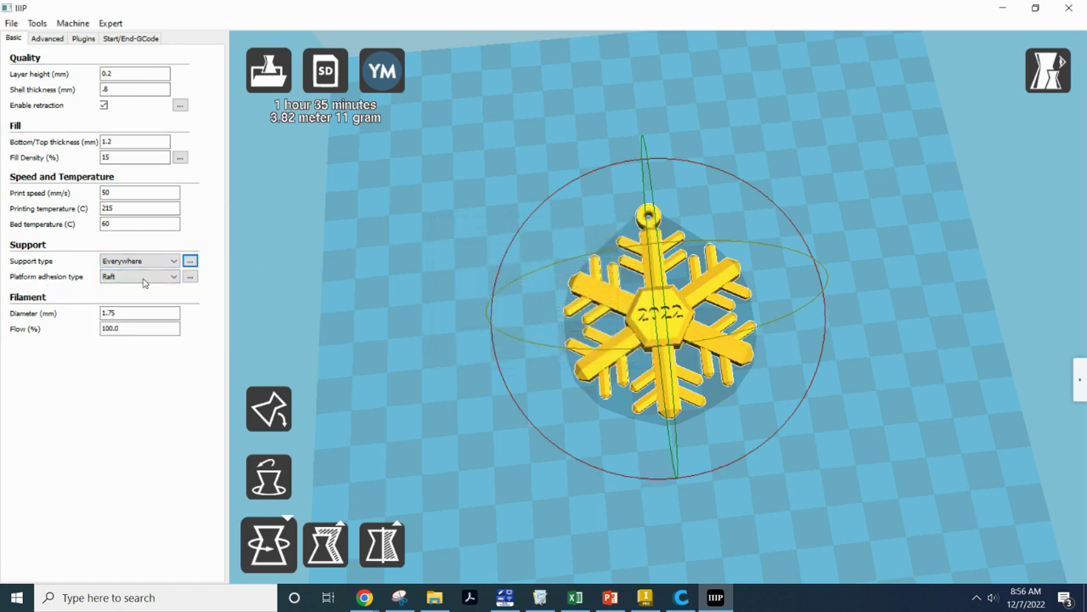
- Choose Raft as the platform adhesion type and review the expert raft settings without changing them
left_click(170, 280)
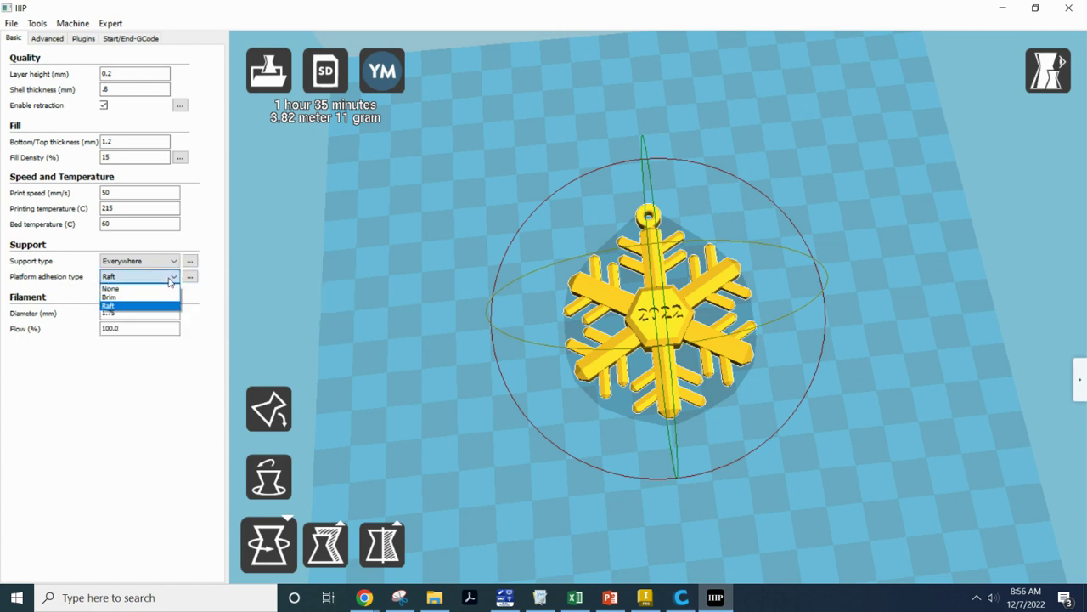
left_click(160, 306)
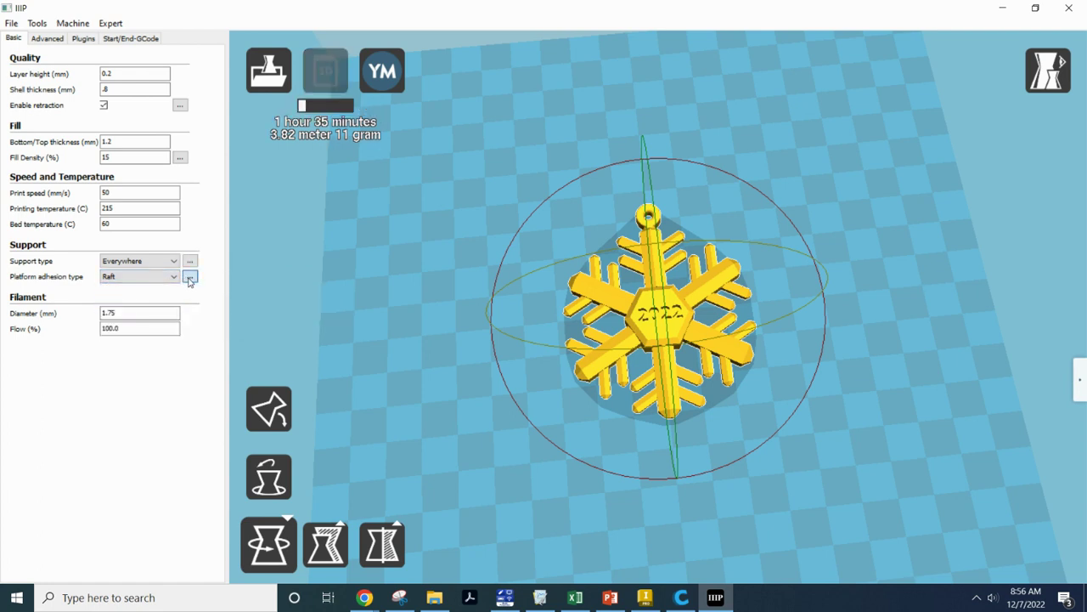
left_click(189, 277)
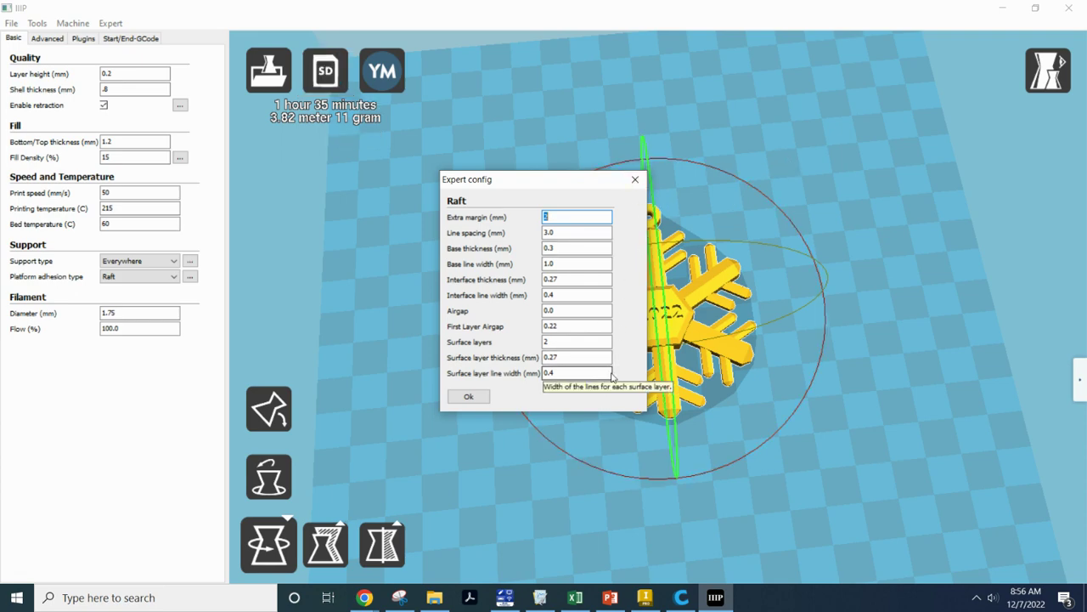
left_click(633, 181)
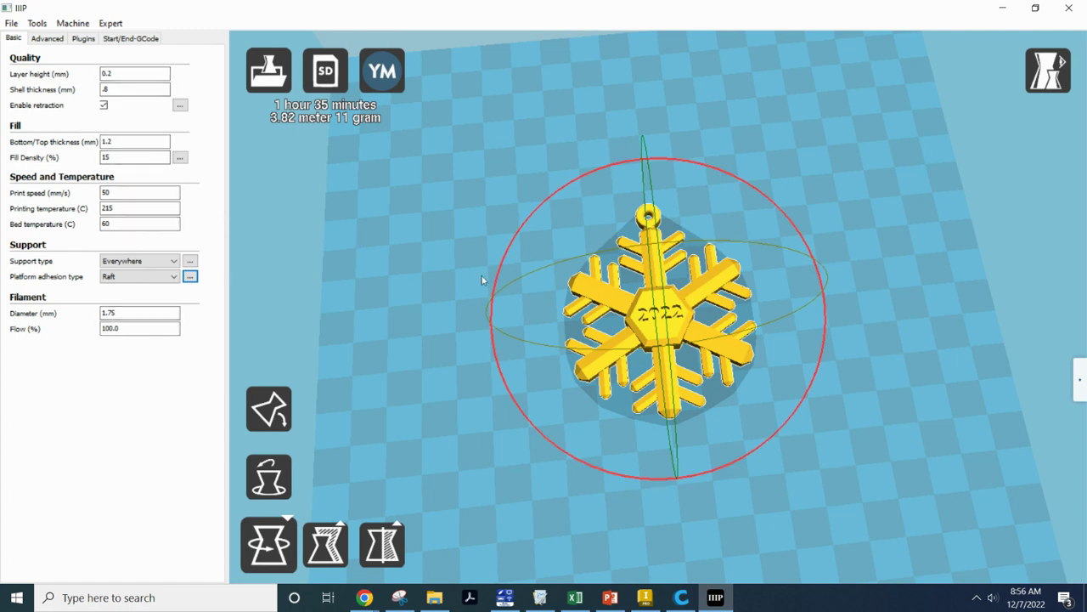
- Display the sliced snowflake in the Layers view mode
mouse_move(444, 284)
right_mouse_down()
mouse_move(448, 271)
mouse_move(461, 277)
right_mouse_up()
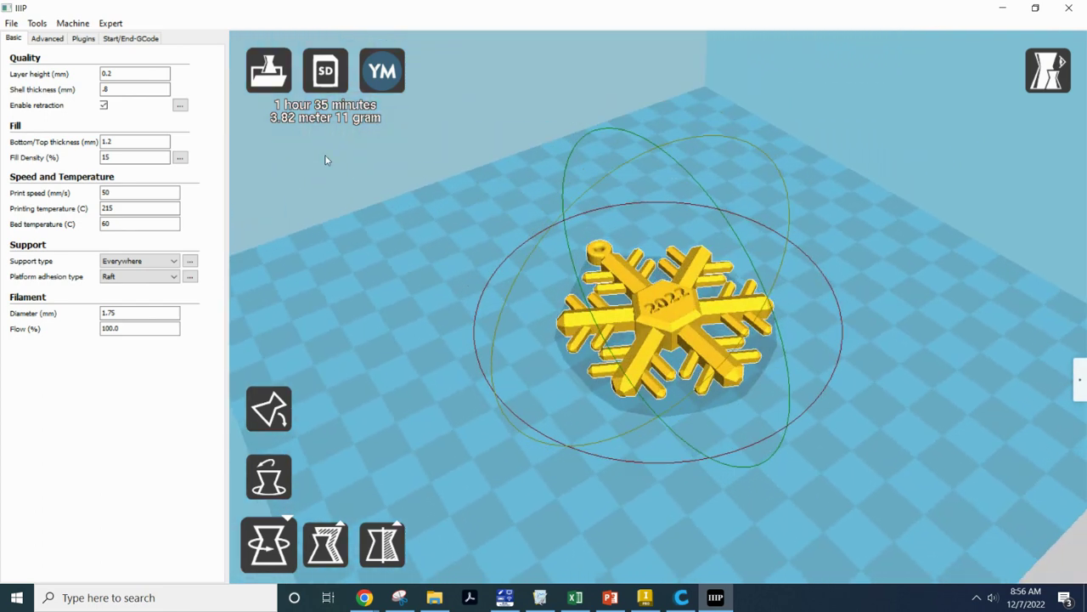
left_click(1062, 61)
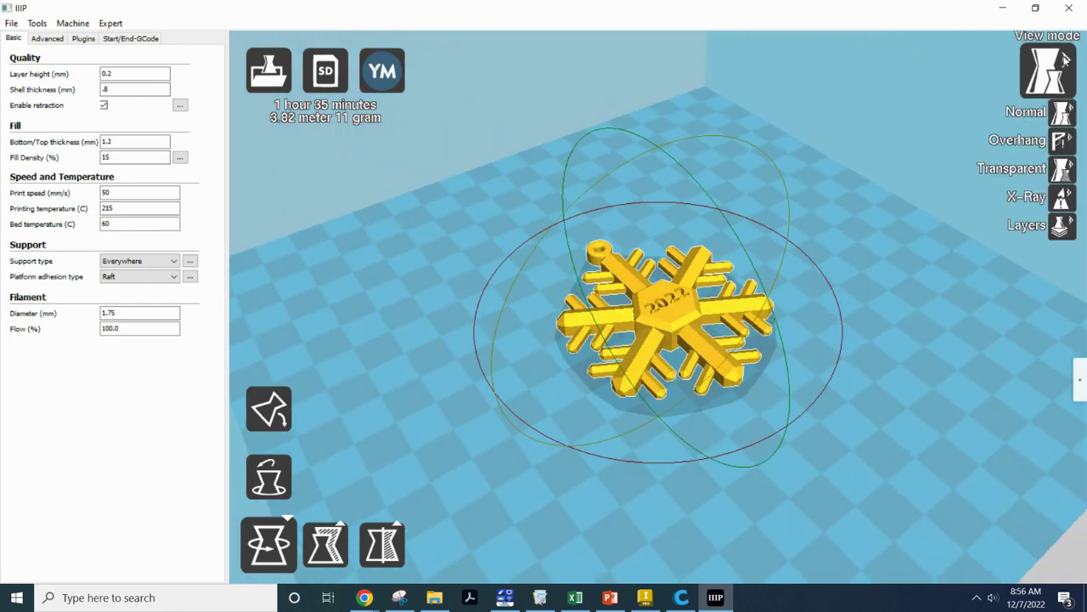
left_click(1060, 226)
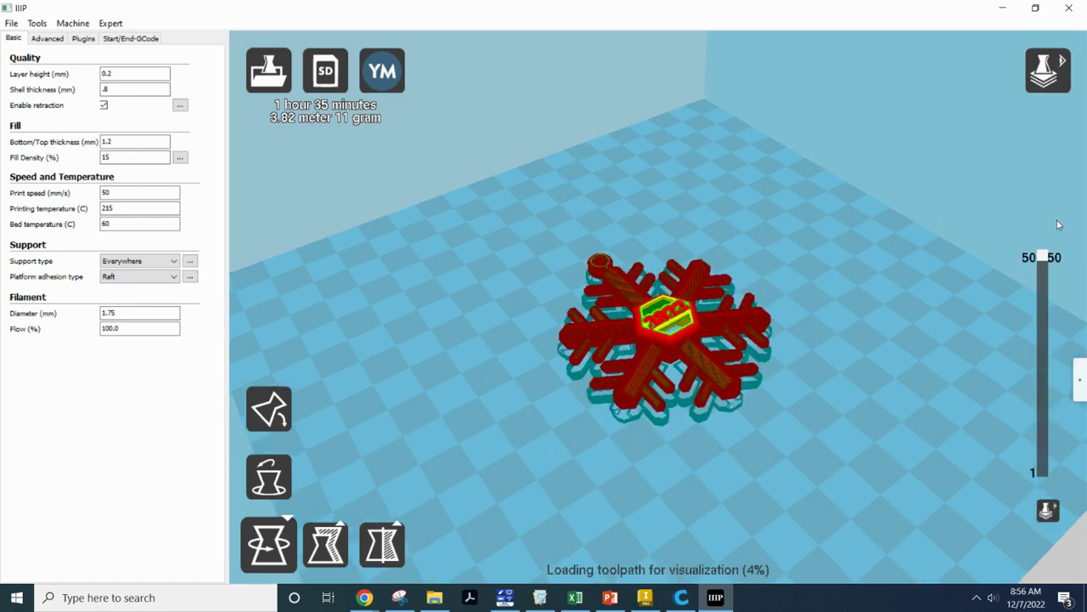
- Lower the layer preview to layer 13 to examine the raft and supports from the side, and return it to layer 50
scroll(888, 329, "up", 2)
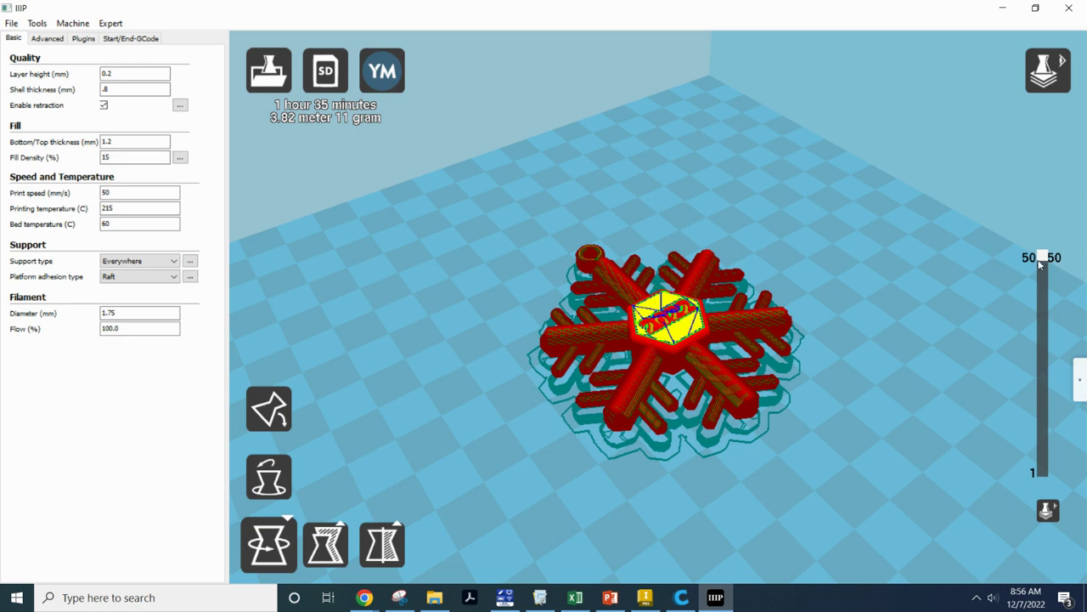
left_click(1040, 264)
left_click_drag(1047, 266, 1044, 419)
right_click_drag(947, 417, 945, 389)
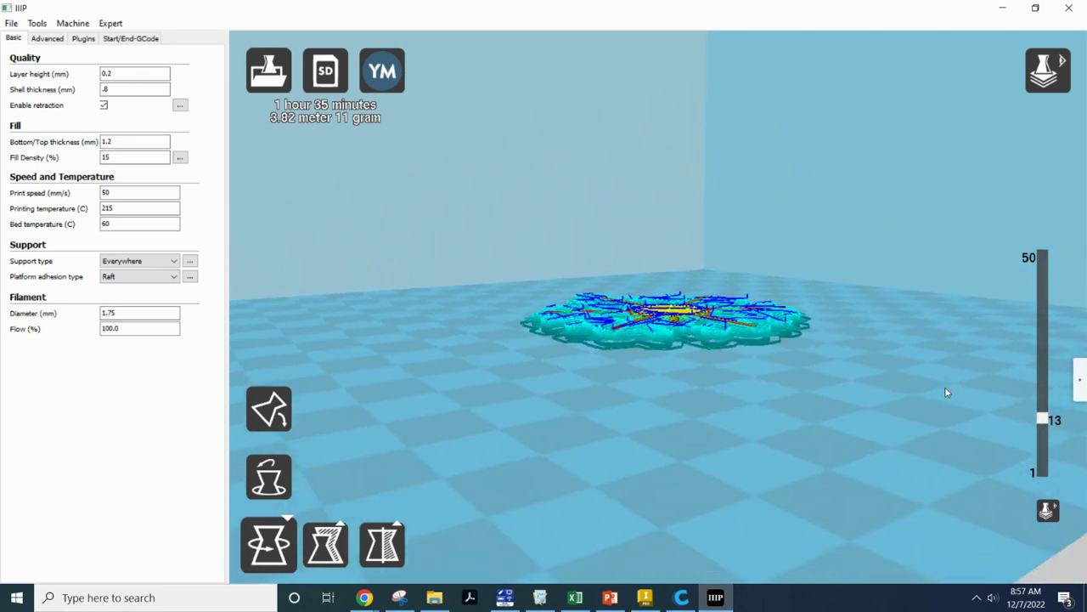
left_click_drag(1050, 421, 1041, 252)
right_click_drag(774, 214, 770, 245)
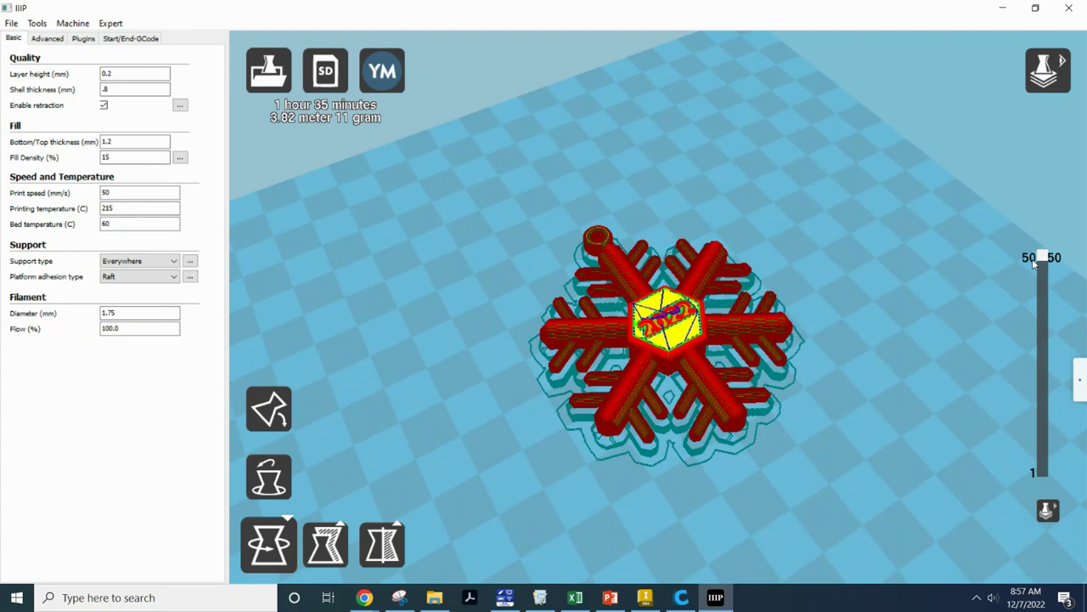
- Set the layer preview to layer 37 and examine the internal fill of the snowflake's central hexagon and arms from several angles
left_click_drag(1044, 257, 1044, 314)
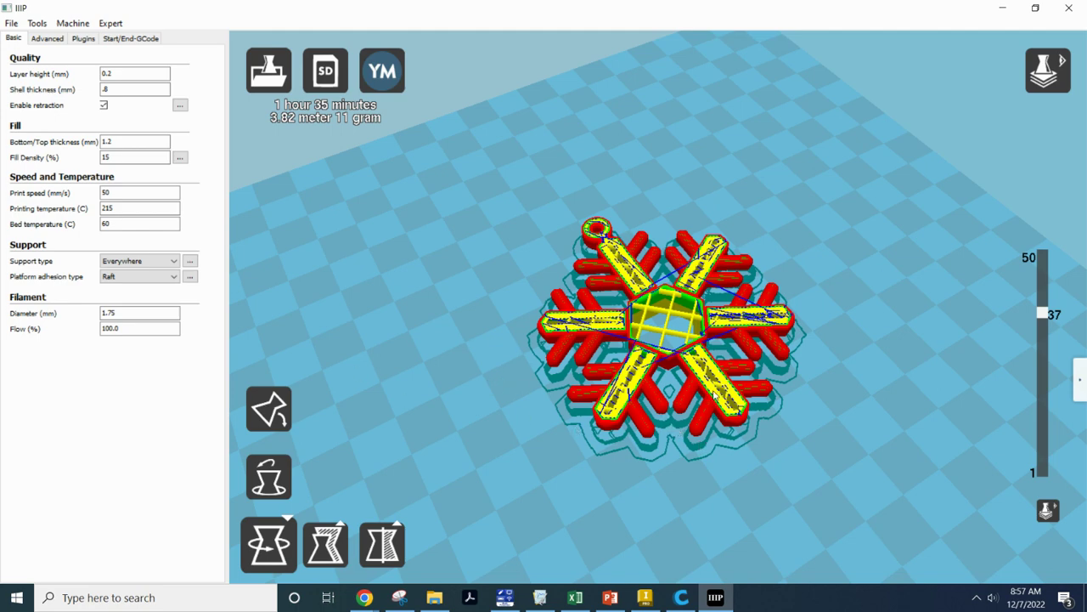
right_click_drag(832, 475, 843, 376)
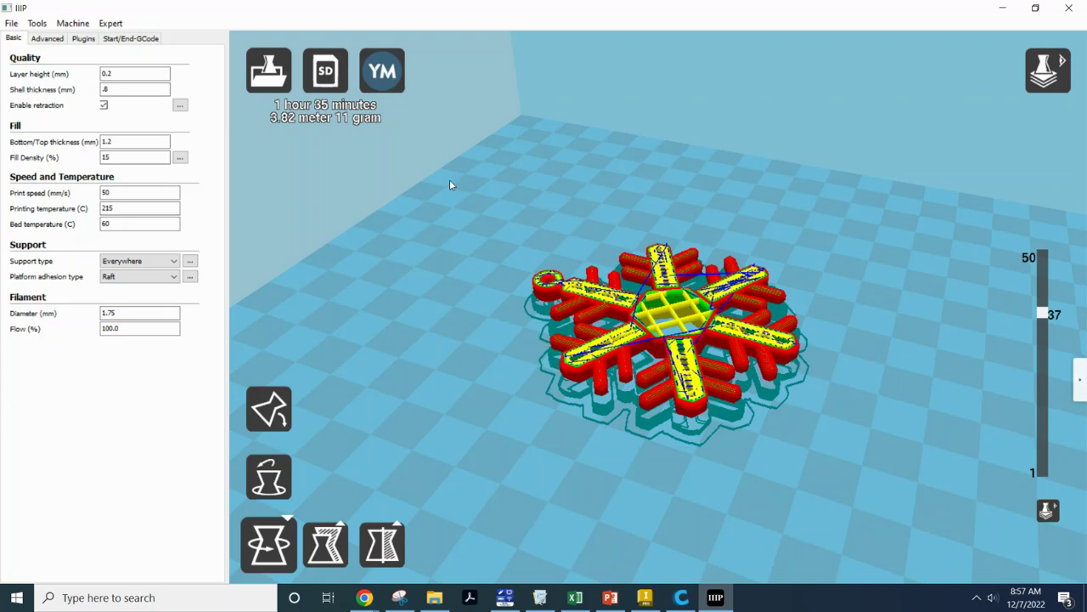
right_click_drag(548, 342, 481, 316)
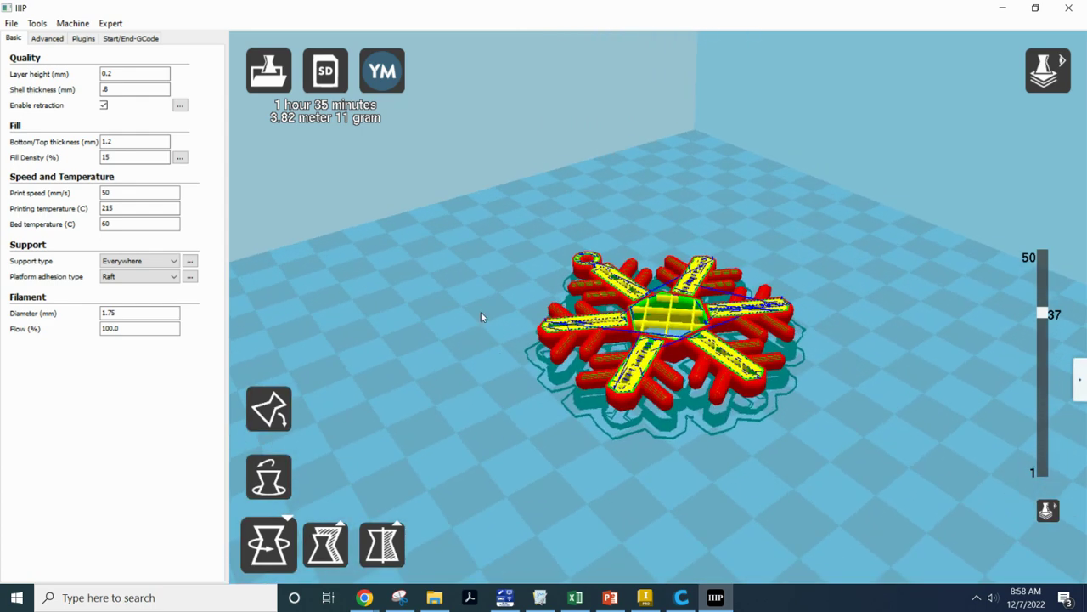